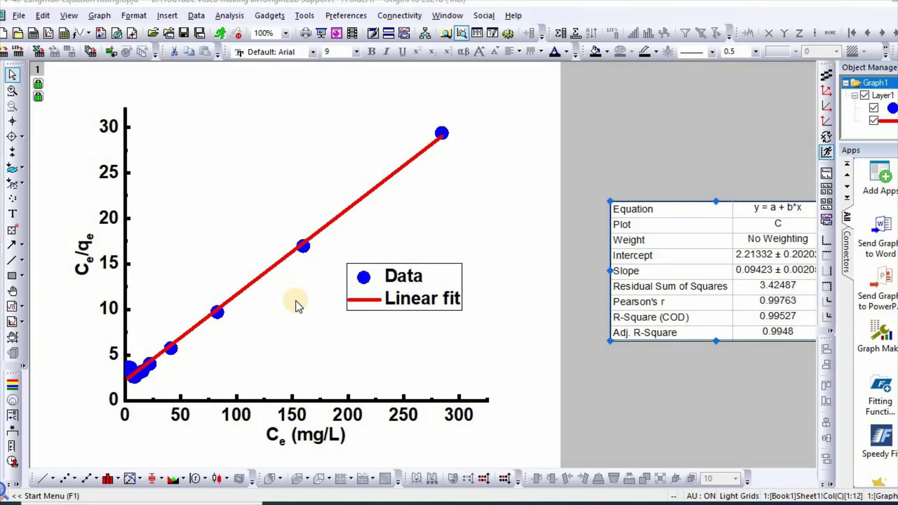
- Copy the entire Ce/qe linear-fit graph page with its statistics table using Copy Page
right_click(220, 180)
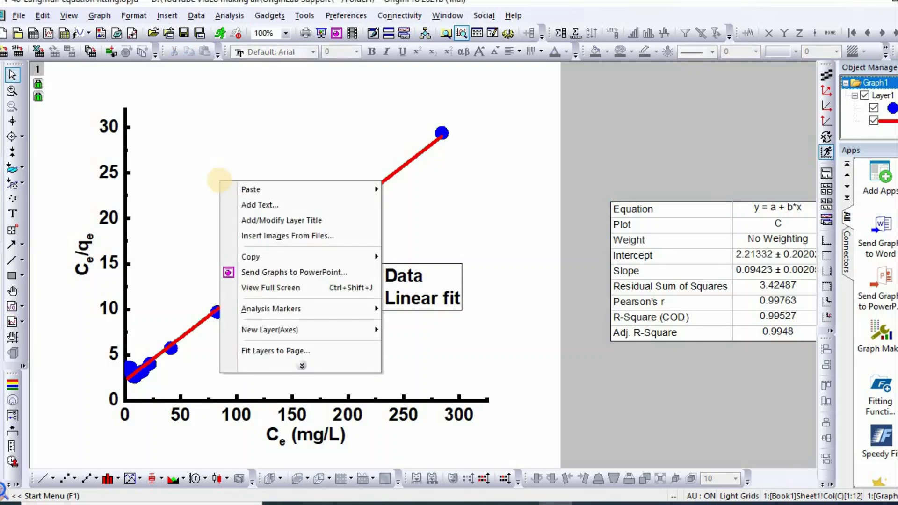
click(255, 260)
click(412, 257)
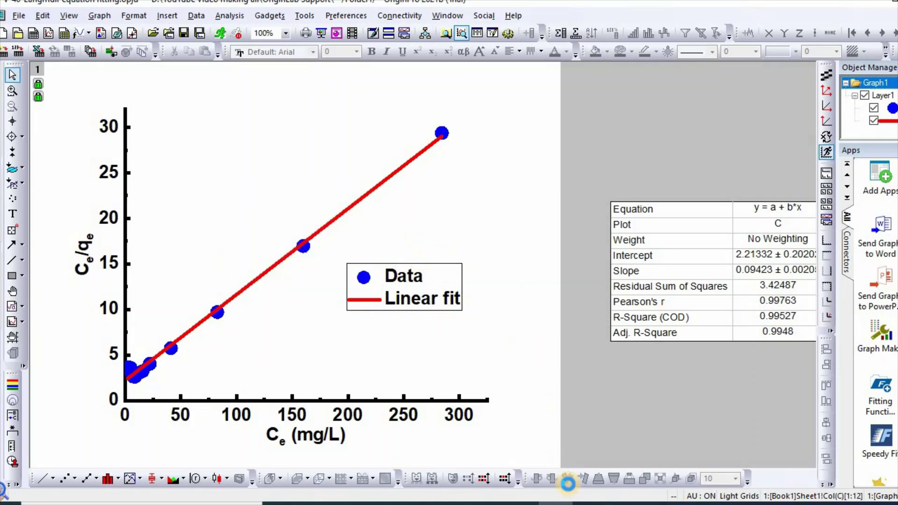
- Paste the copied Origin graph onto the blank Word page
click(521, 504)
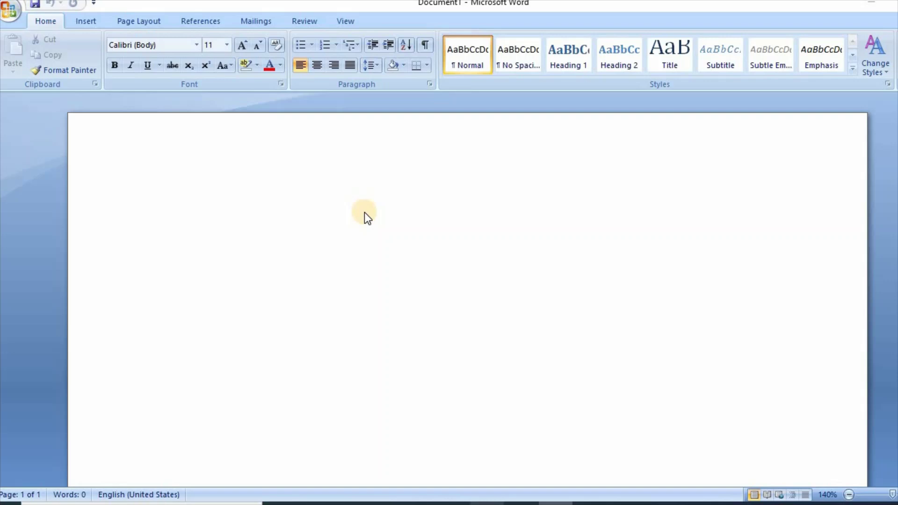
click(358, 249)
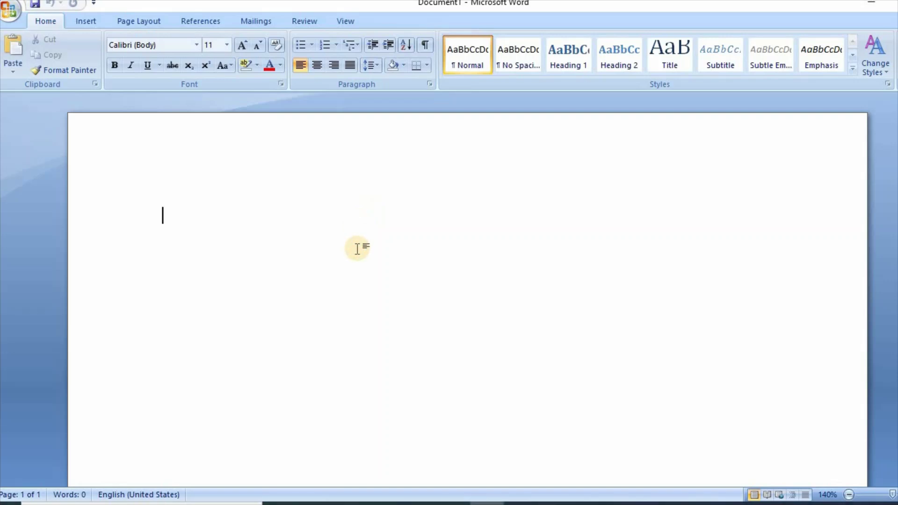
key(ctrl+v)
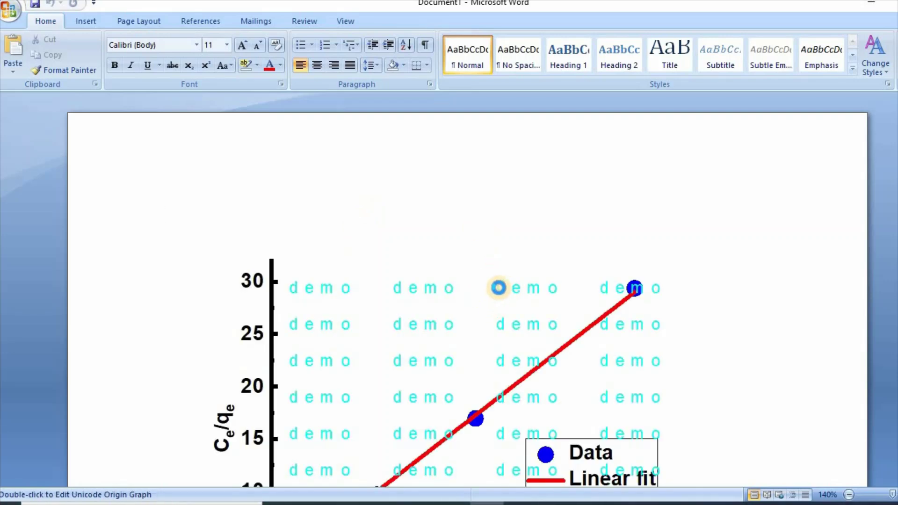
- Open the pasted graph for editing, look it over, then deselect it
double_click(498, 288)
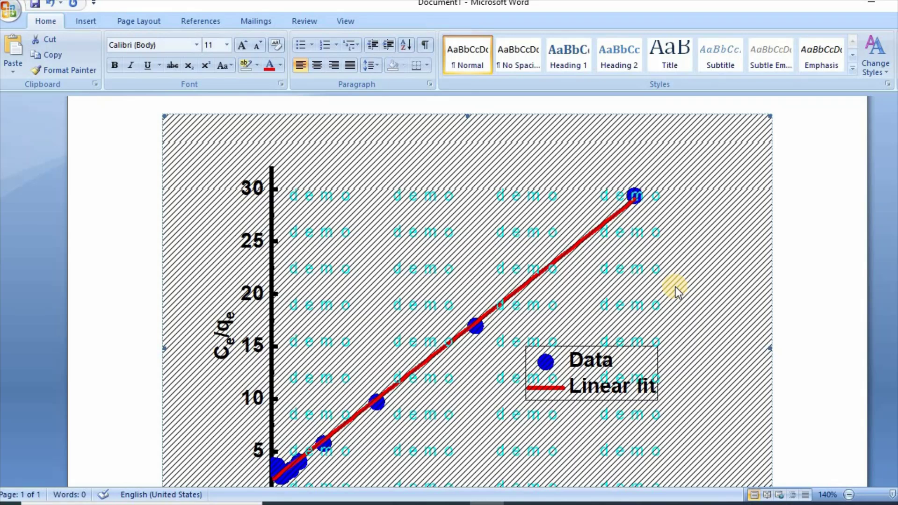
scroll(675, 288, down, 5)
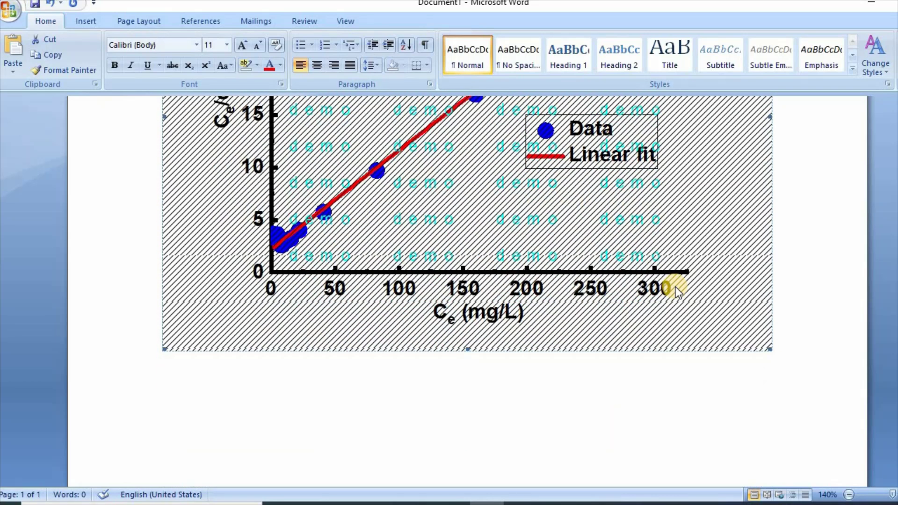
scroll(748, 335, down, 3)
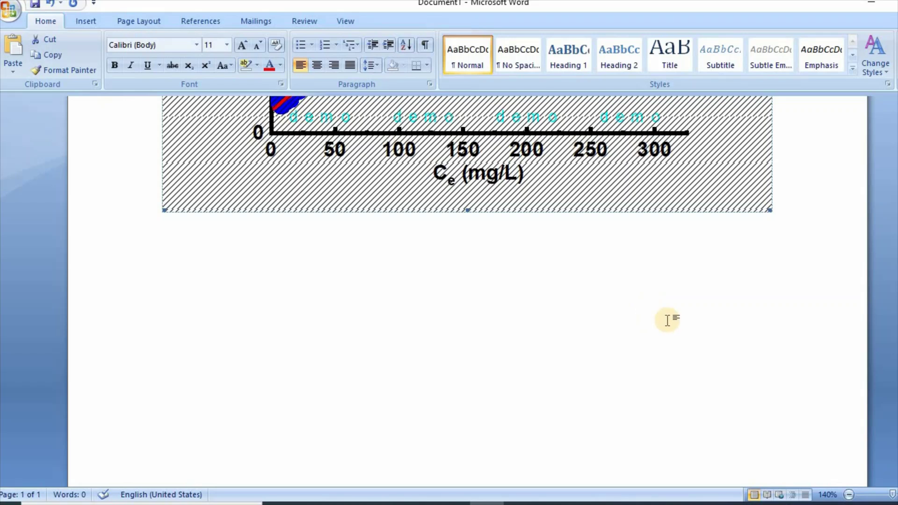
scroll(668, 321, down, 1)
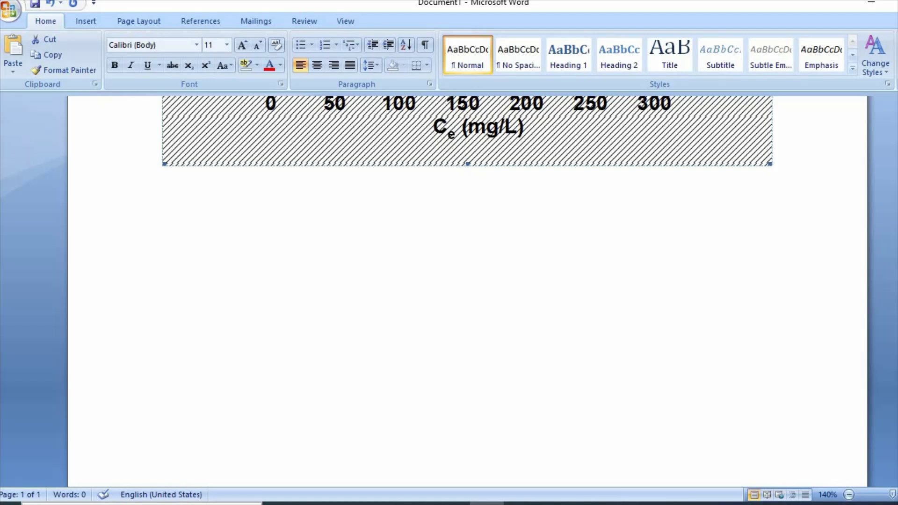
key(Escape)
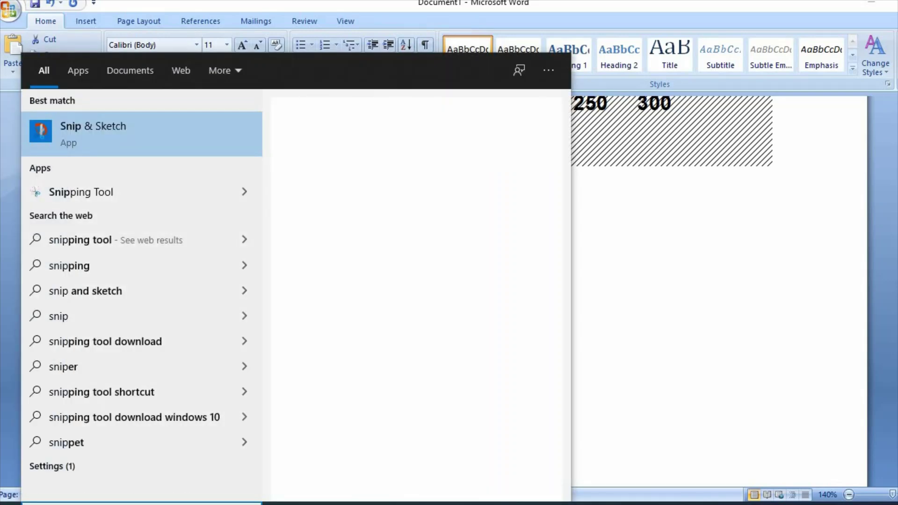
- Launch Snip & Sketch and start a new snip over the OriginPro graph window
click(120, 134)
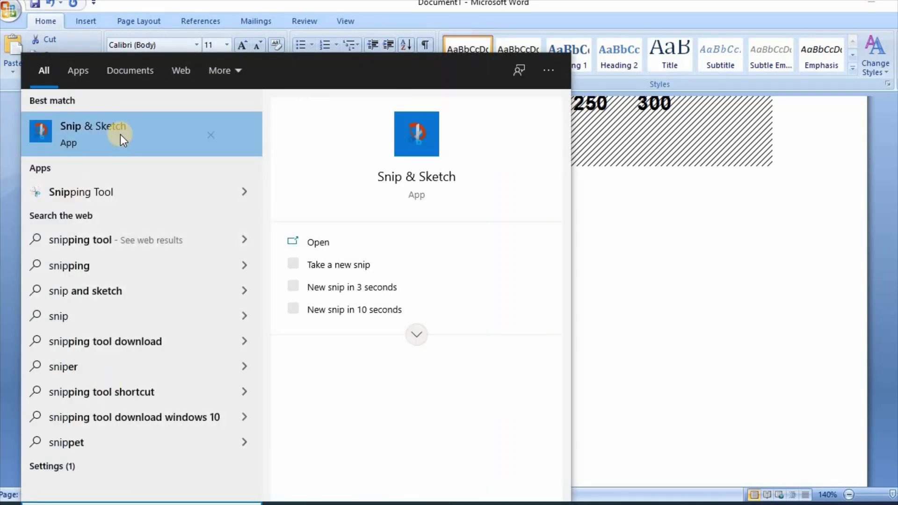
click(323, 242)
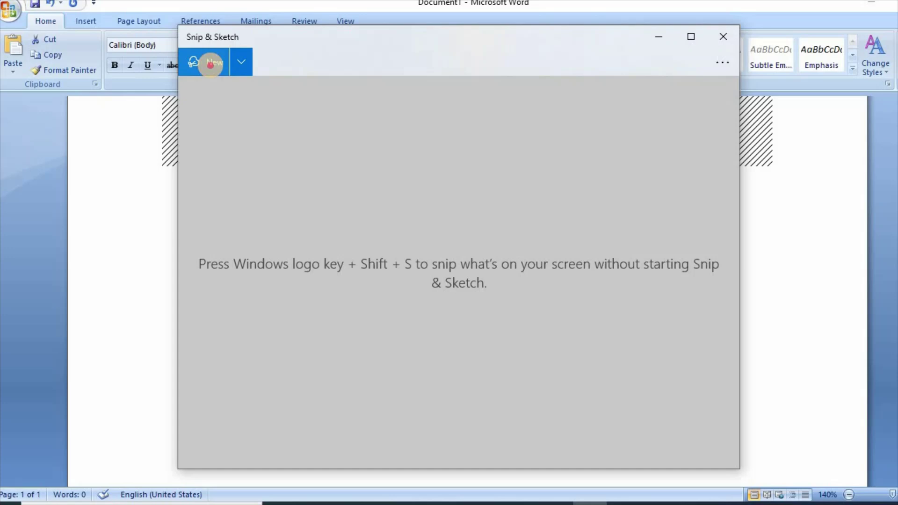
click(212, 65)
mouse_move(555, 503)
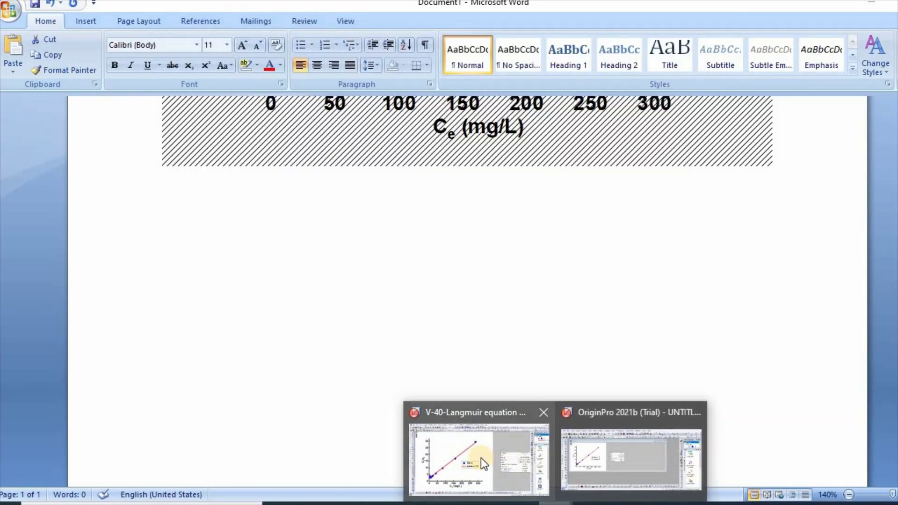
click(482, 461)
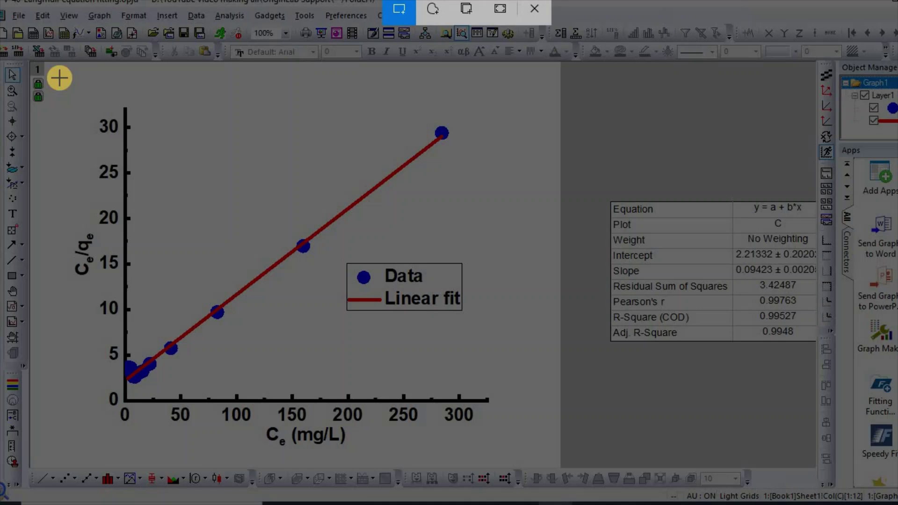
- Drag a snip rectangle around the Ce/qe linear-fit graph to capture it
drag(68, 77, 498, 450)
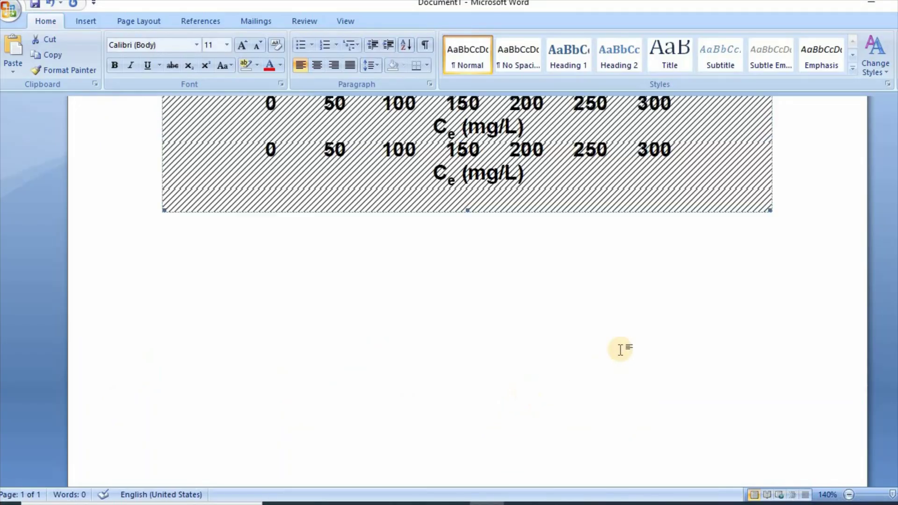
- Zoom the Word document out to view the whole snipped graph on page 2
click(778, 225)
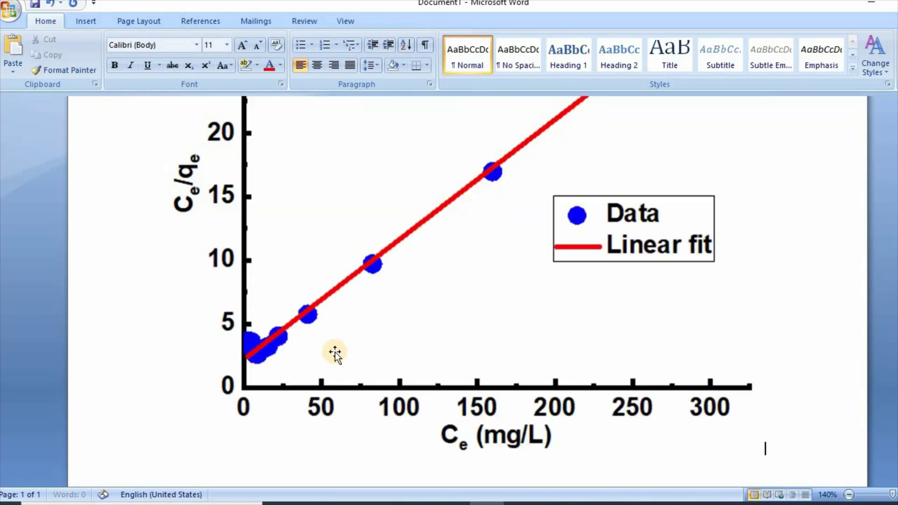
scroll(438, 329, up, 3)
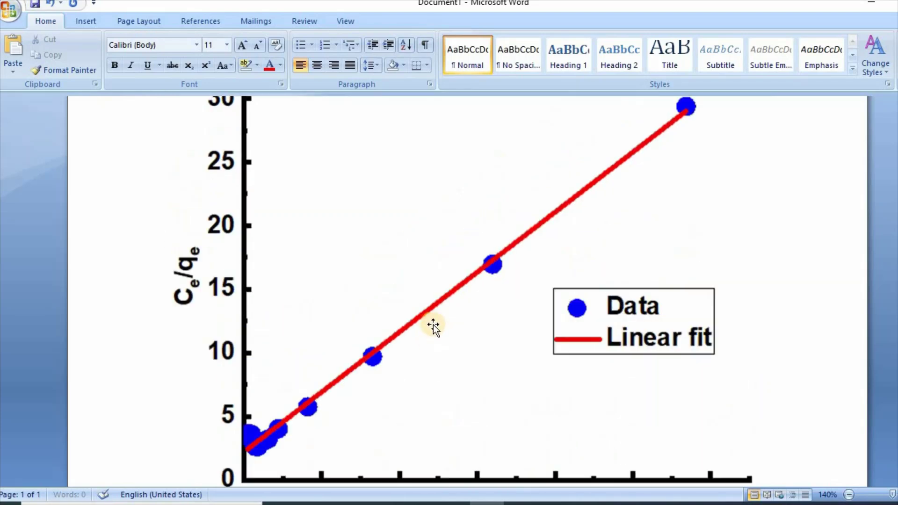
click(849, 495)
click(850, 495)
click(850, 495)
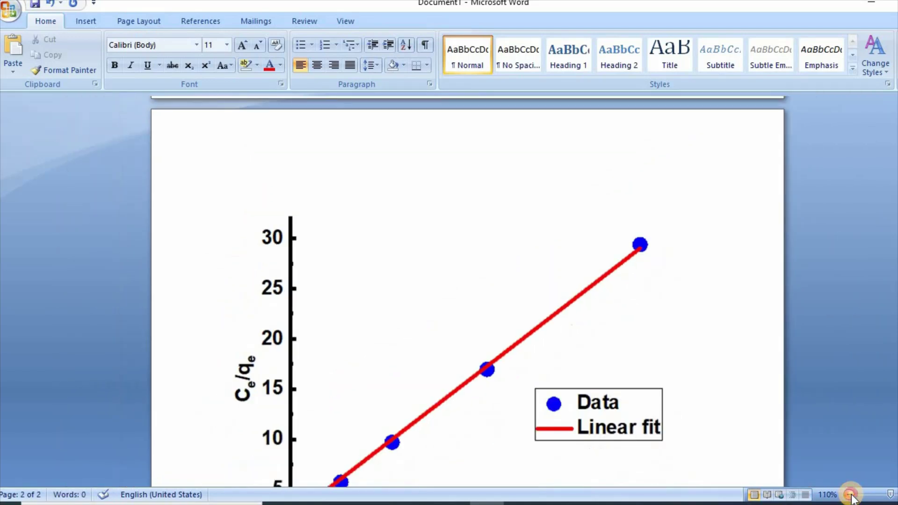
click(849, 495)
scroll(621, 386, down, 3)
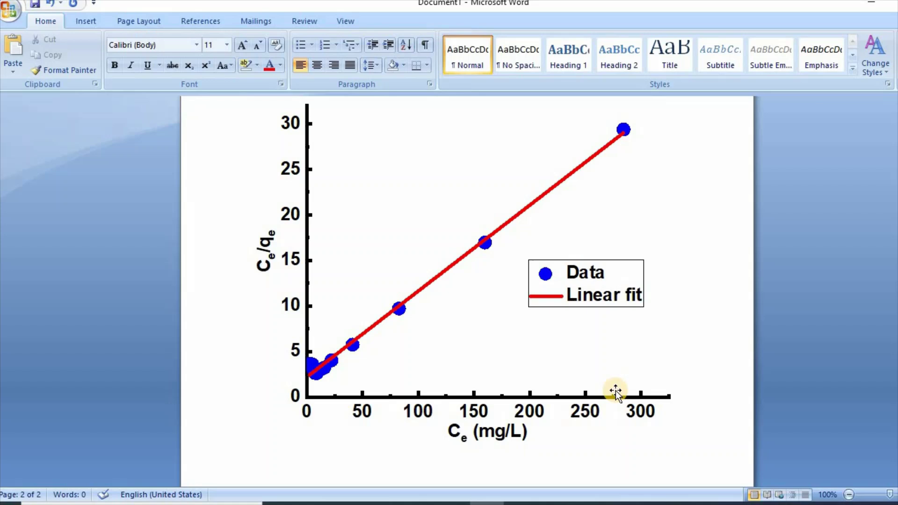
scroll(616, 391, up, 1)
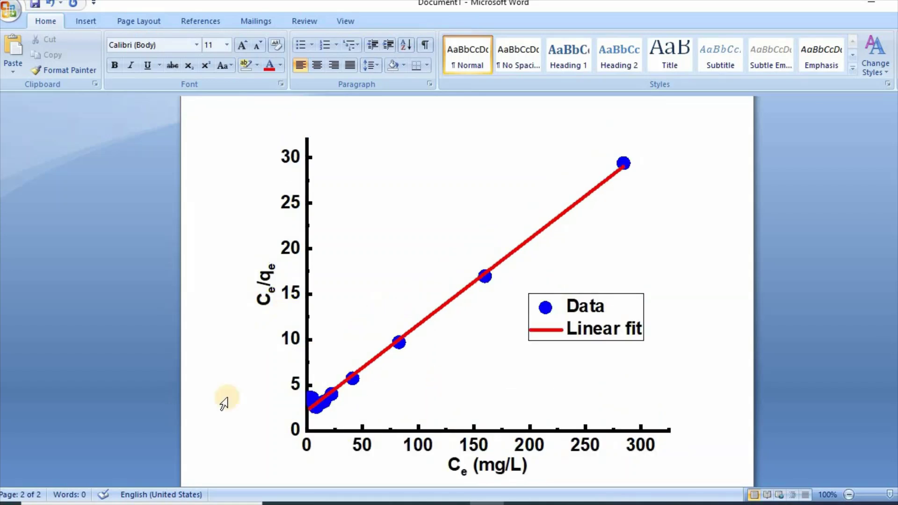
- Search Windows for paint and launch the Paint app
key(super+s)
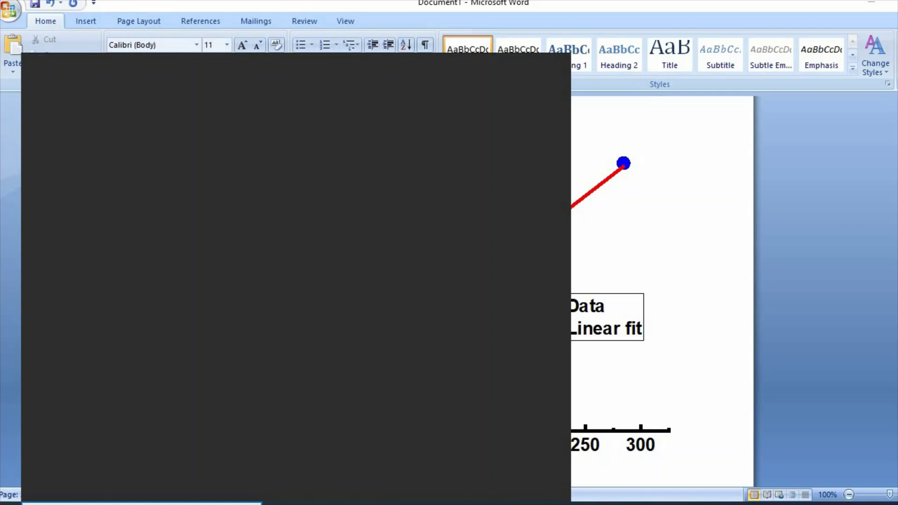
text(p)
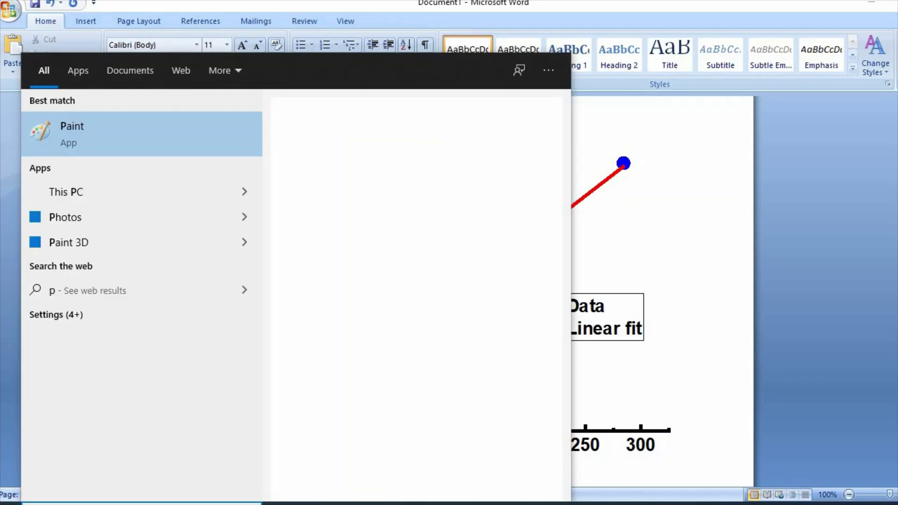
text(aint)
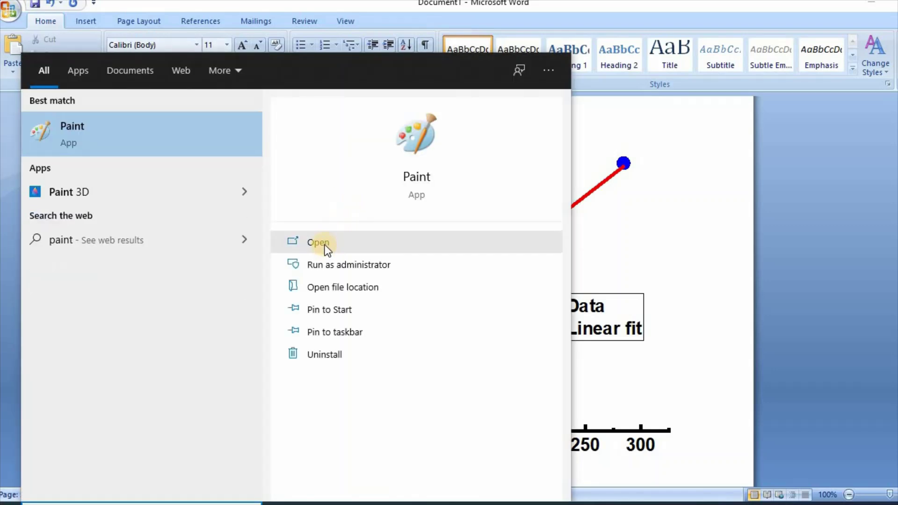
click(324, 241)
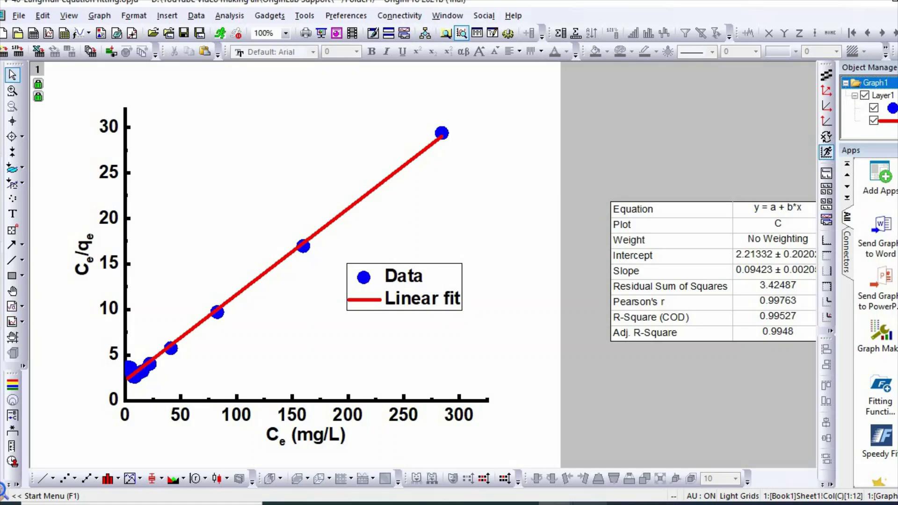
- Paste the Origin screenshot into Paint and shift it up so the graph fits
key(alt+Tab)
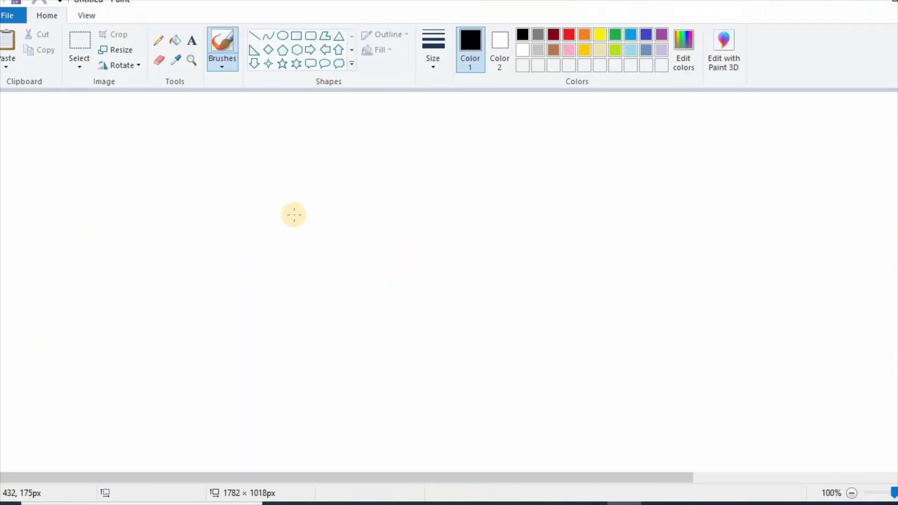
key(ctrl+v)
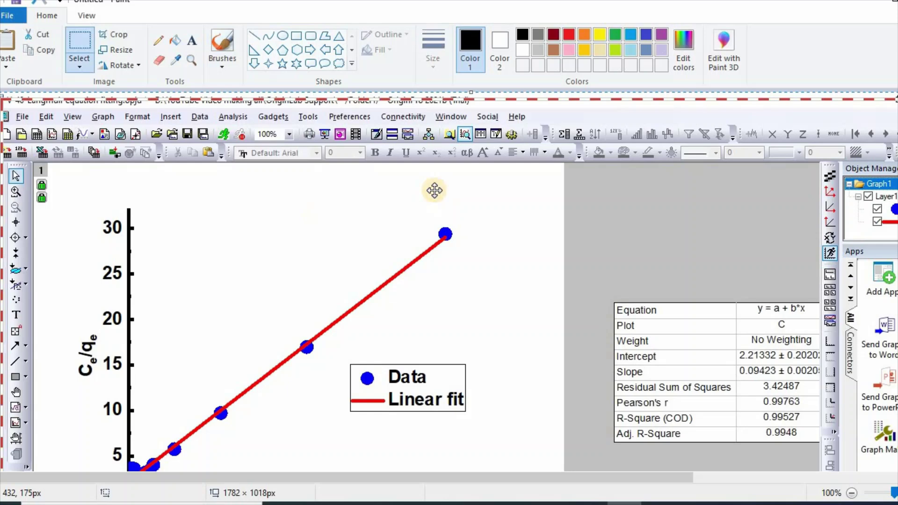
mouse_move(425, 164)
mouse_down()
mouse_move(433, 88)
mouse_move(443, 85)
mouse_up()
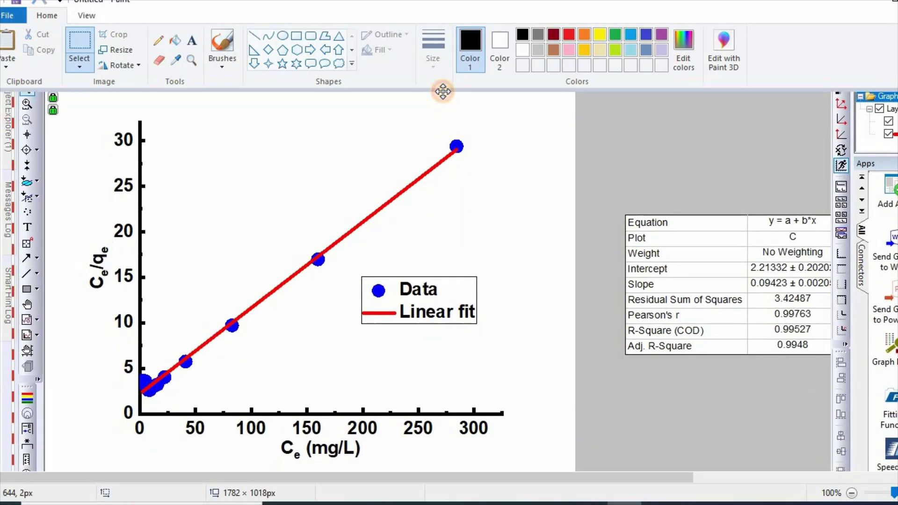
- Crop the image to just the linear-fit graph at 612 × 521 px and select all of it
click(82, 40)
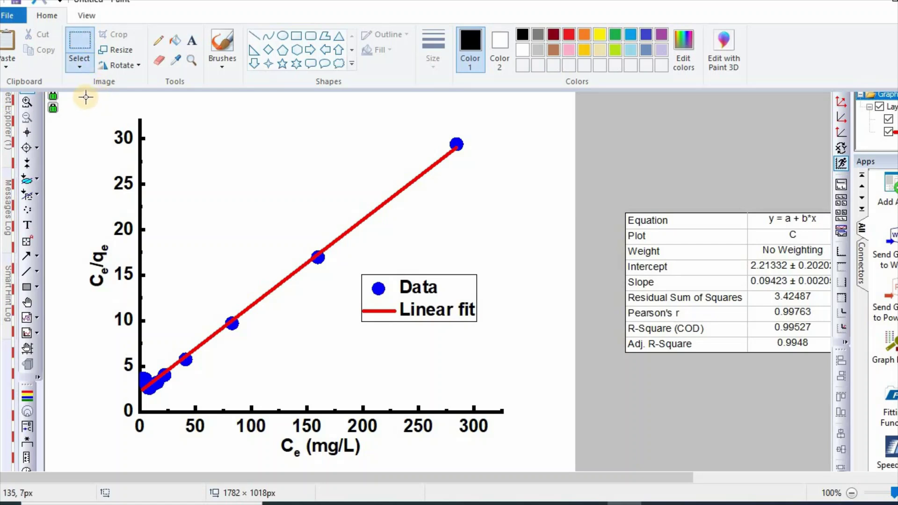
drag(86, 96, 514, 463)
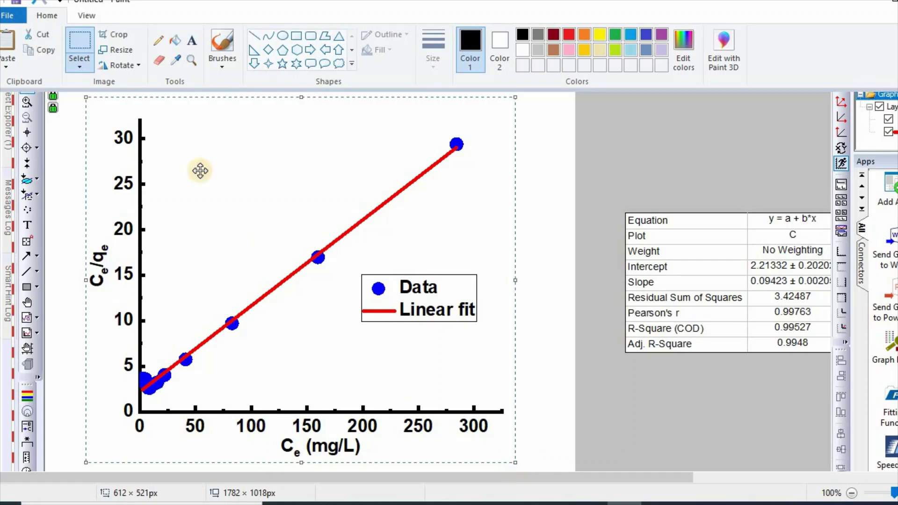
click(120, 35)
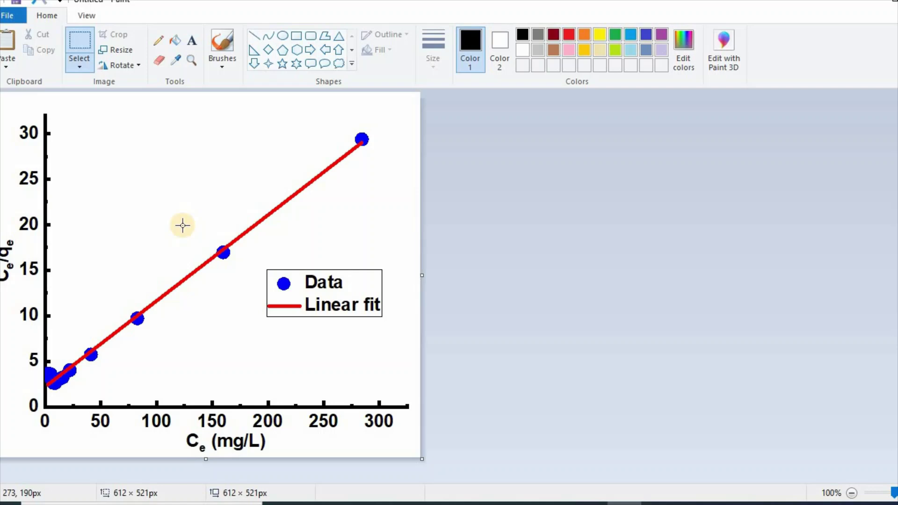
key(ctrl+a)
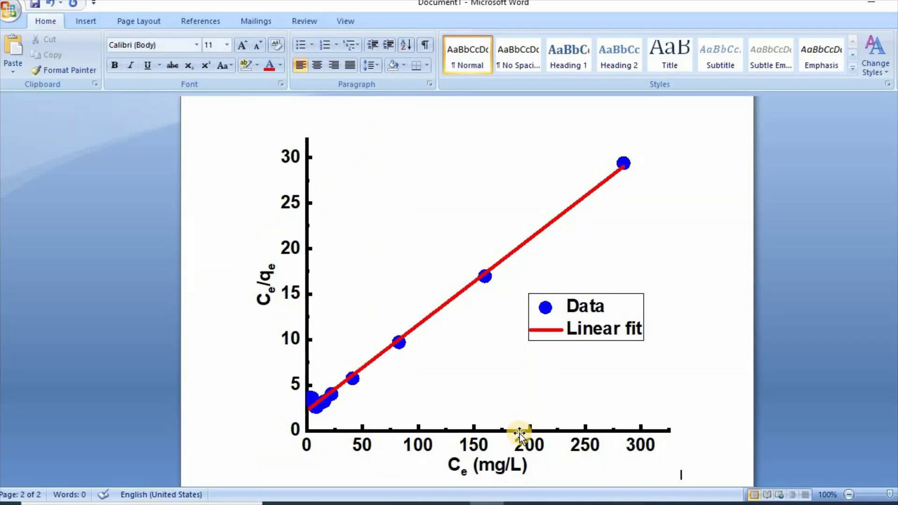
scroll(517, 431, down, 3)
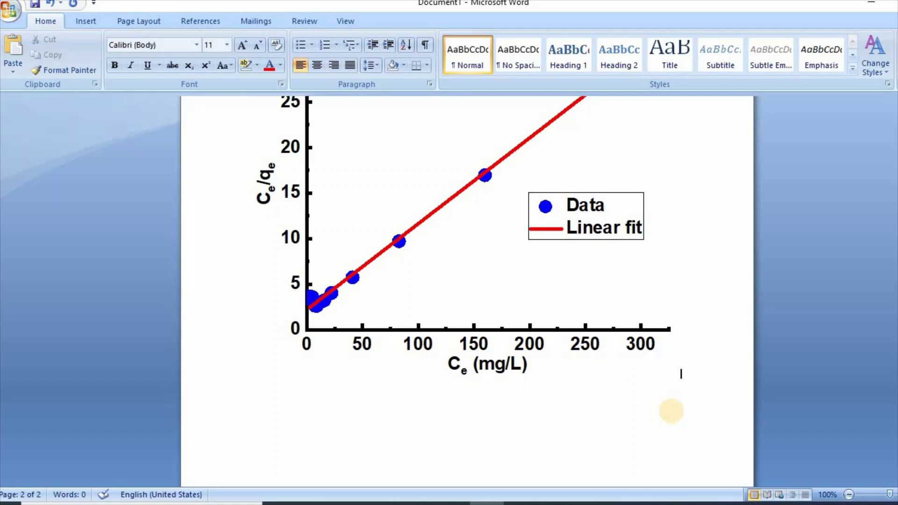
- Add a new line below the first graph in Word for the cropped Paint image on page 3
scroll(567, 427, down, 2)
key(Return)
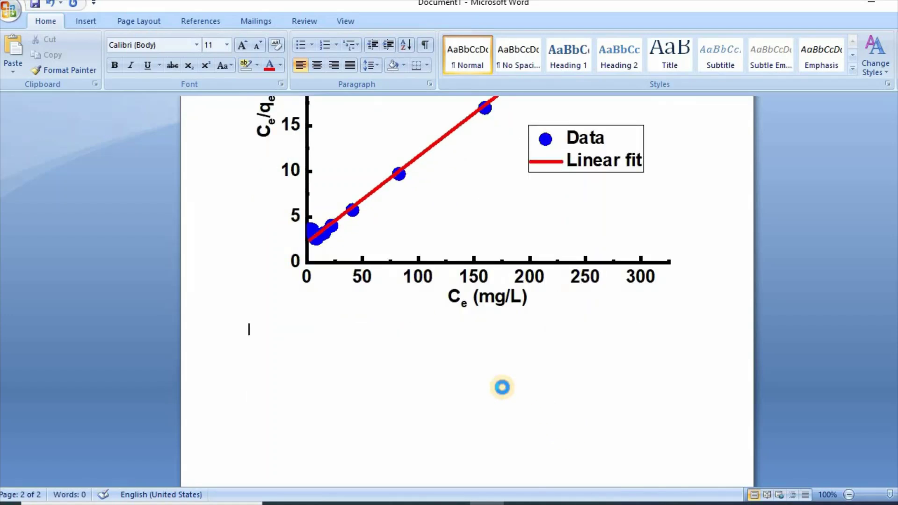
scroll(507, 359, up, 1)
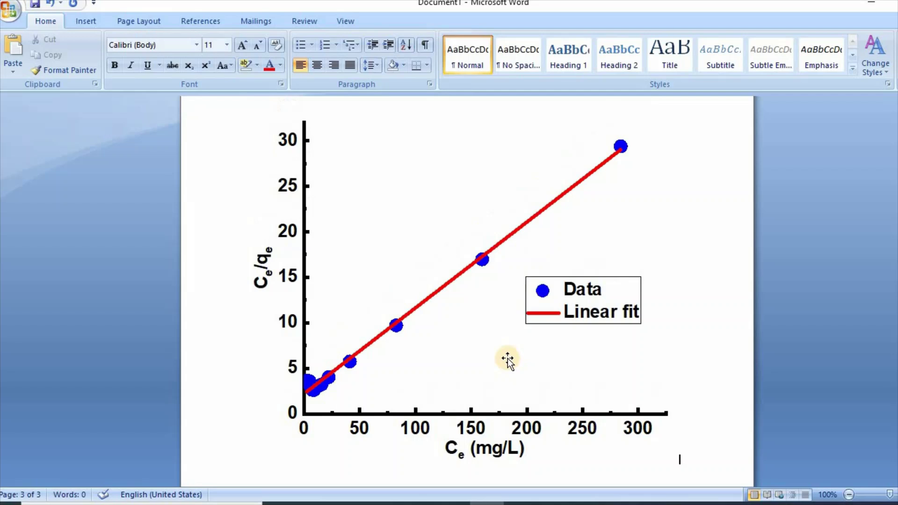
scroll(513, 352, up, 1)
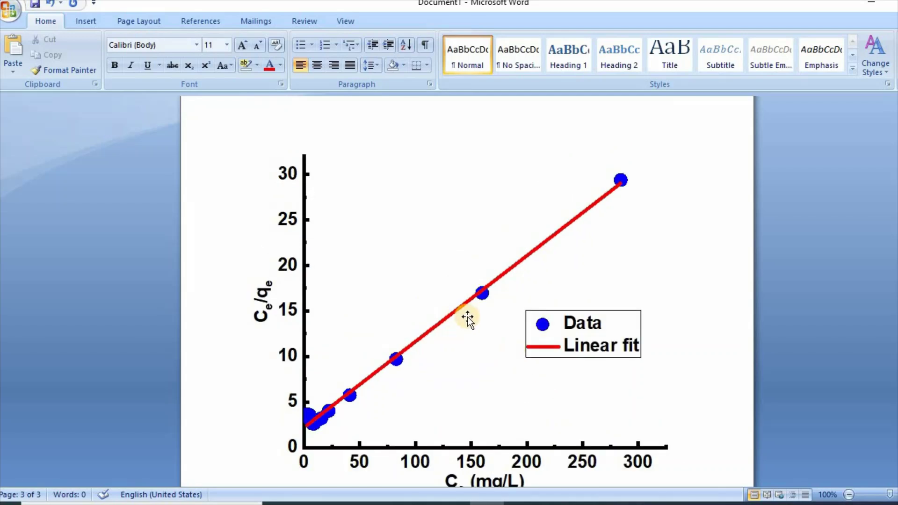
scroll(468, 317, down, 1)
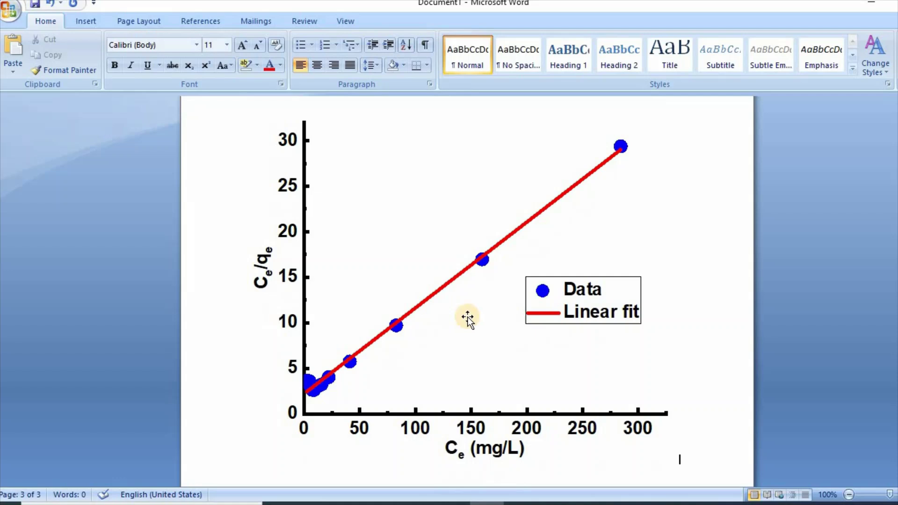